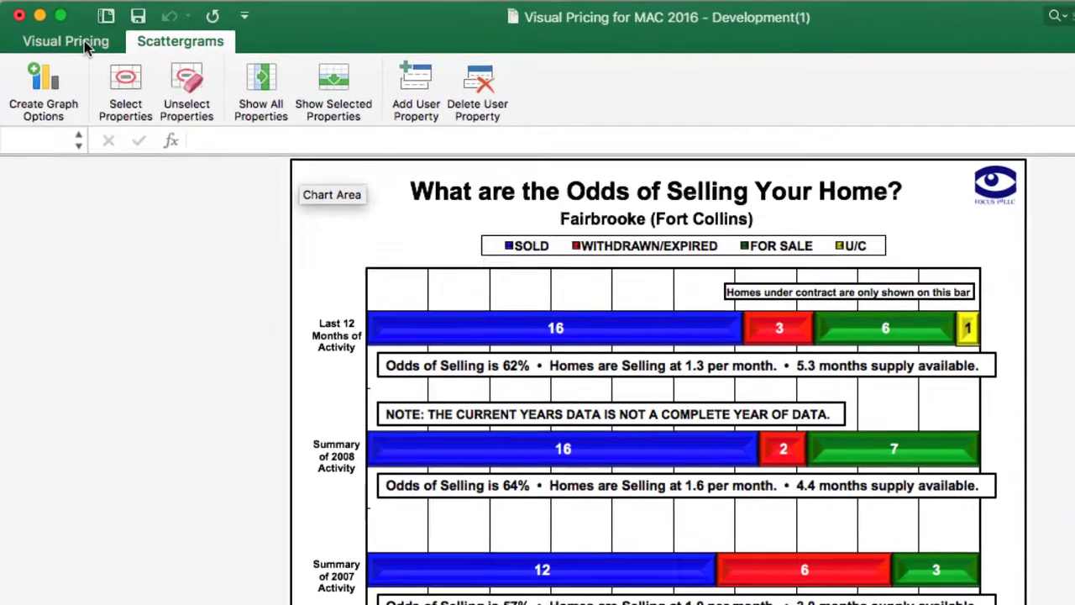
Open the Pricing data for the Fairbrooke properties and bring up the scattergram commands.
click(84, 44)
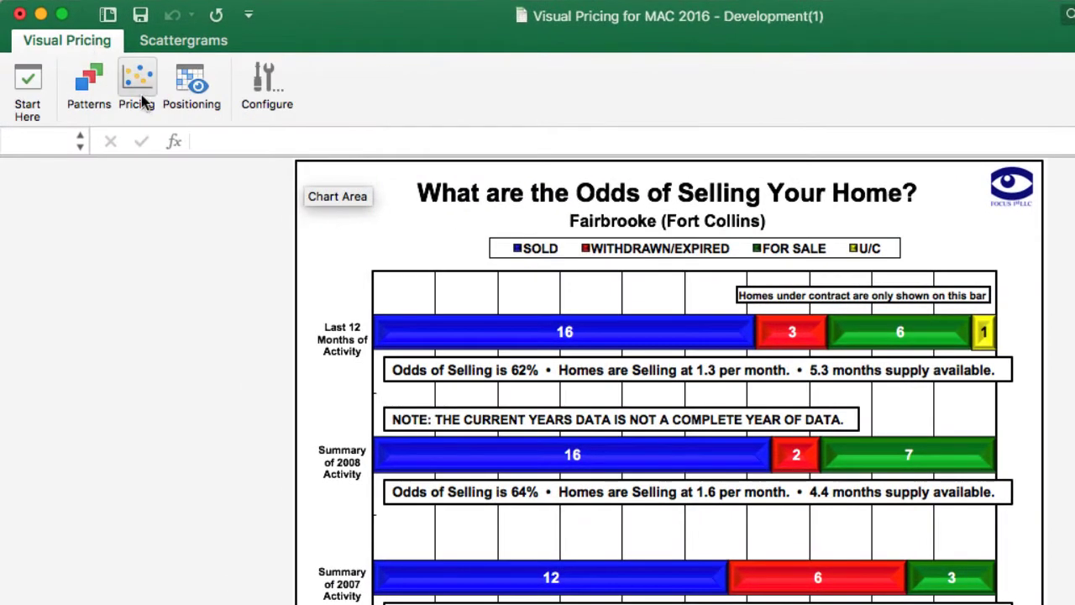
click(137, 80)
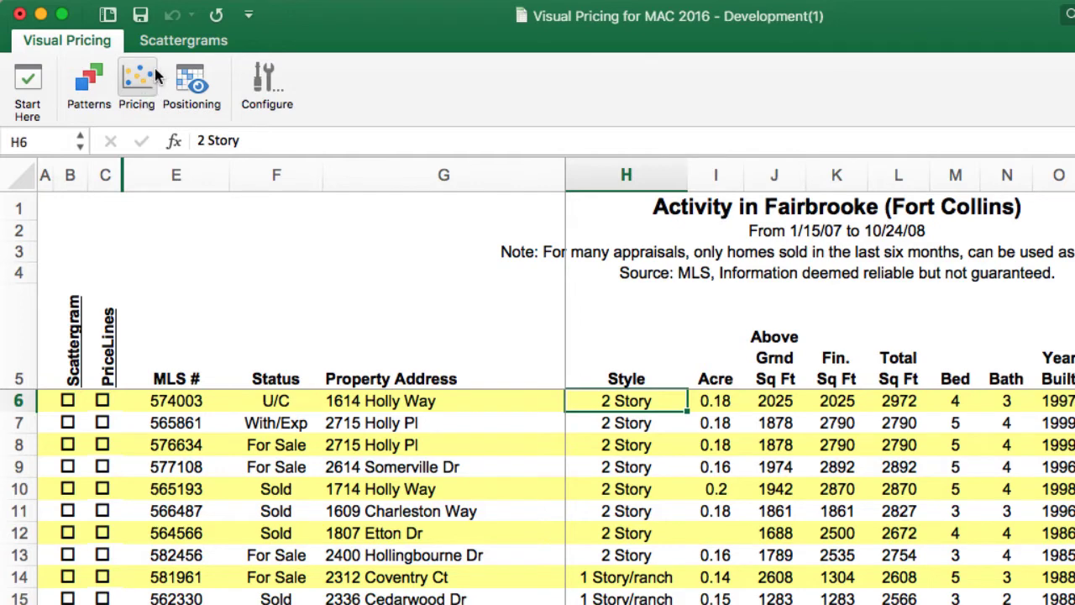
click(188, 46)
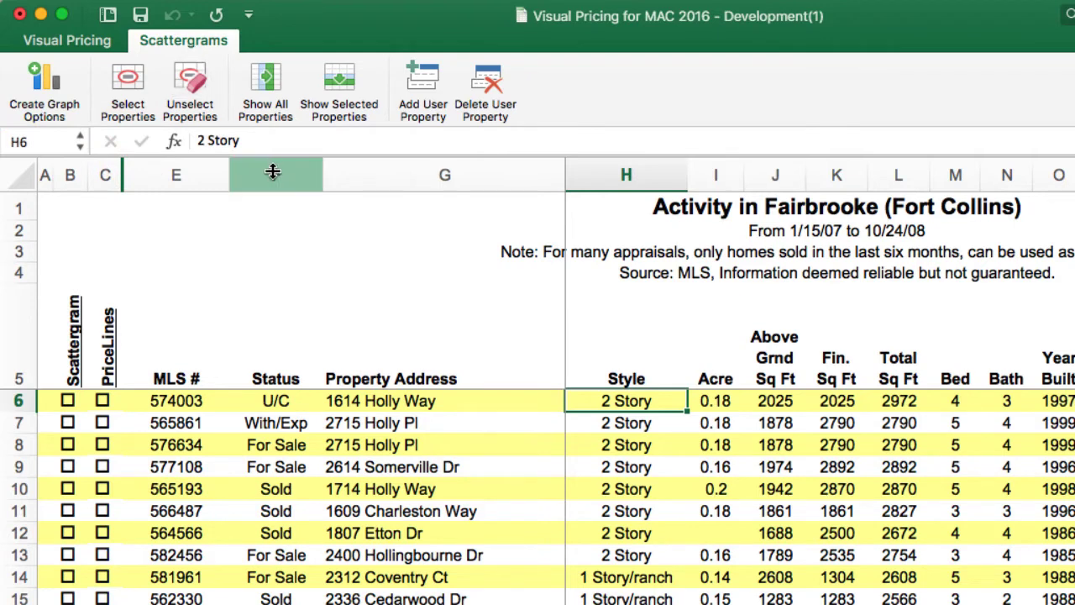
Select the Sold properties with an Off Market Date from 1/24/08 onward as scattergram data and finish the graphing options.
click(57, 98)
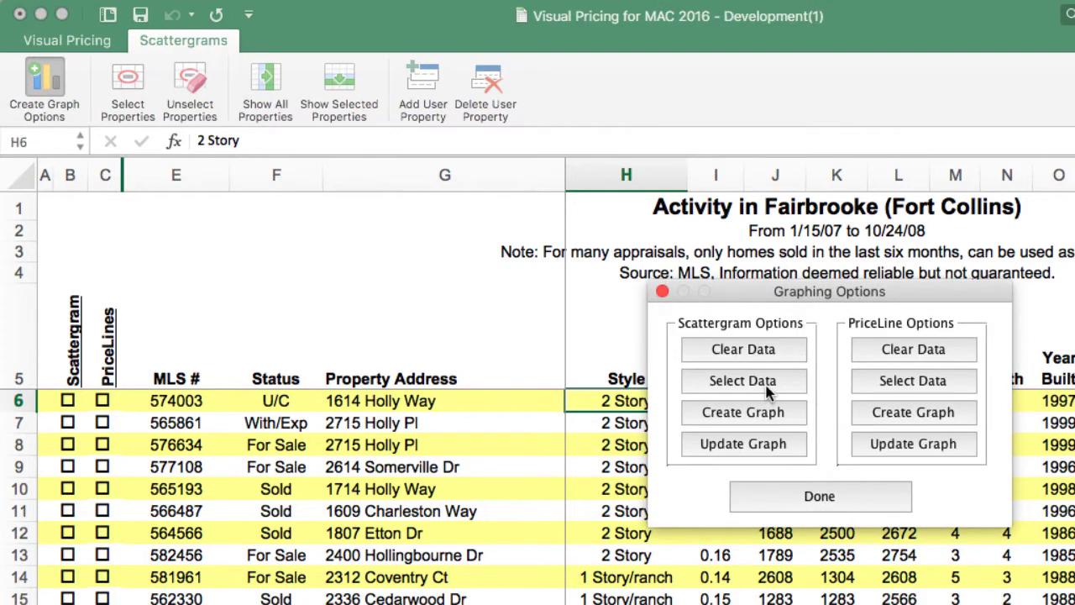
click(766, 386)
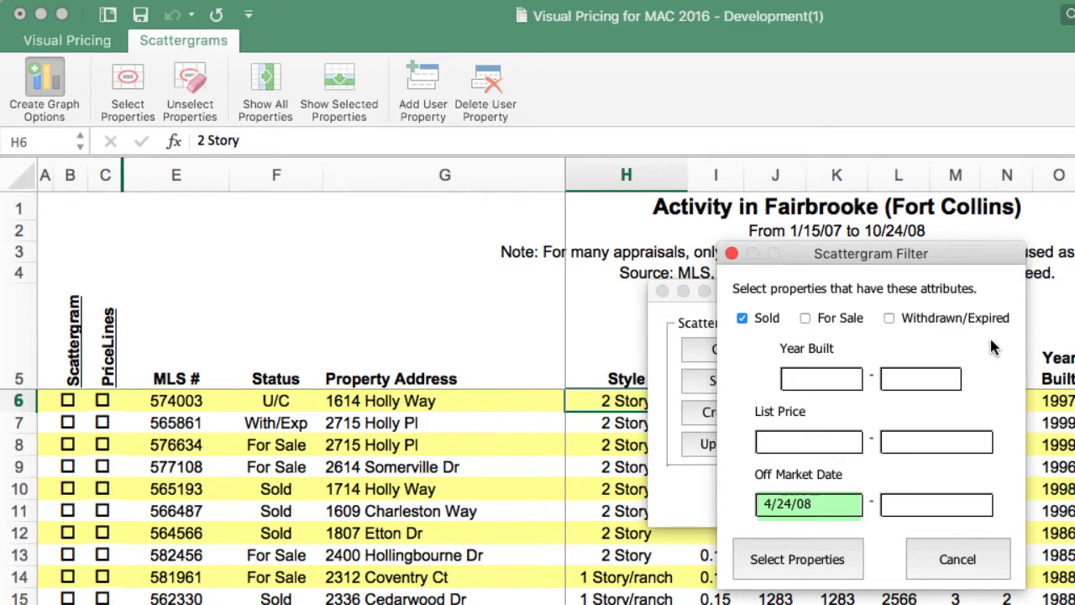
key(Right)
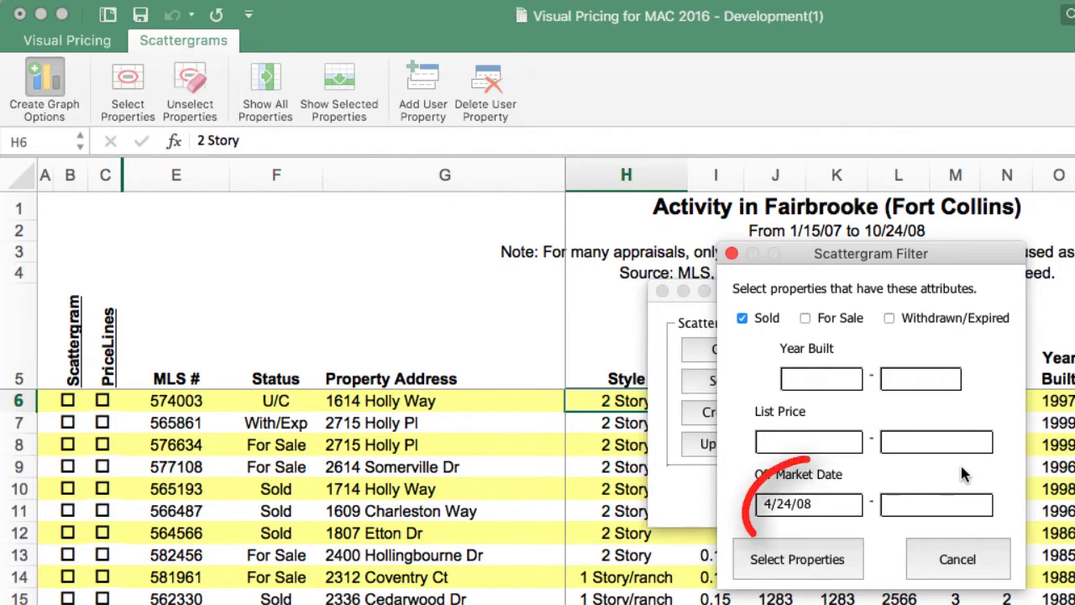
key(BackSpace)
text(1)
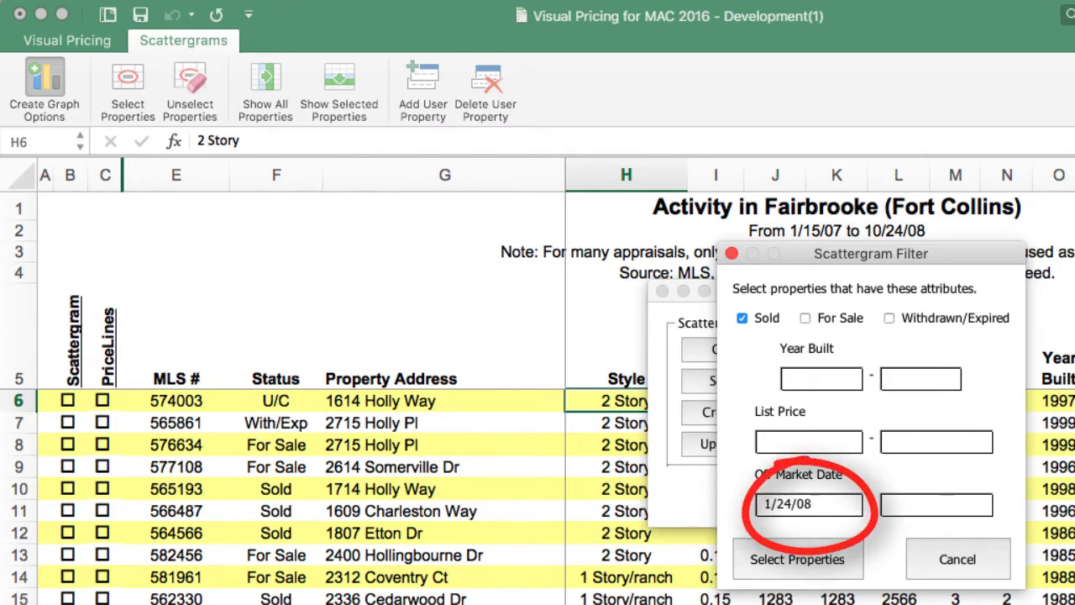
click(826, 569)
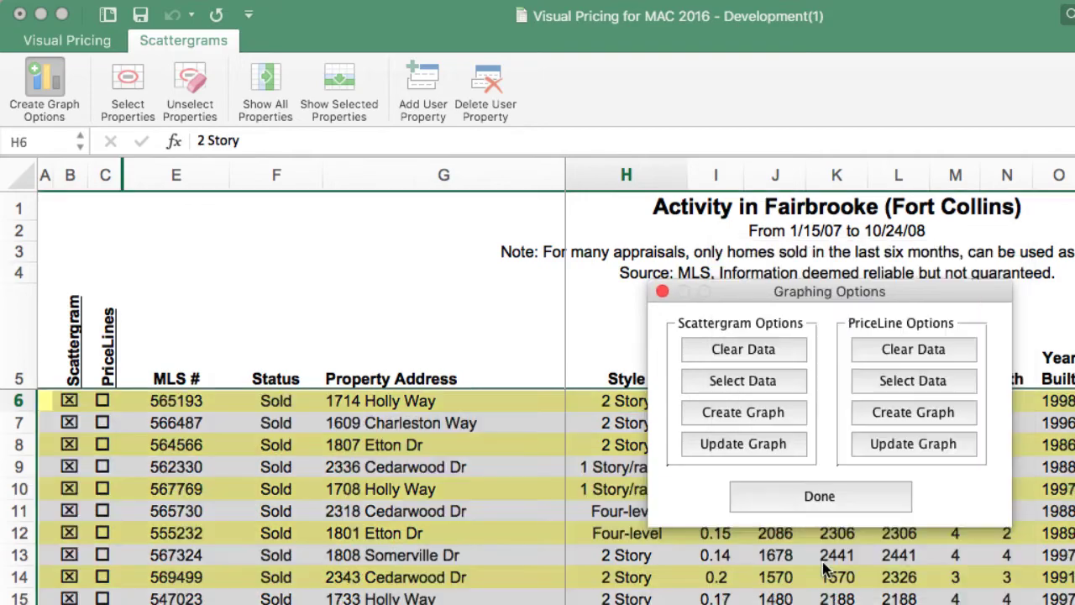
click(830, 495)
click(917, 552)
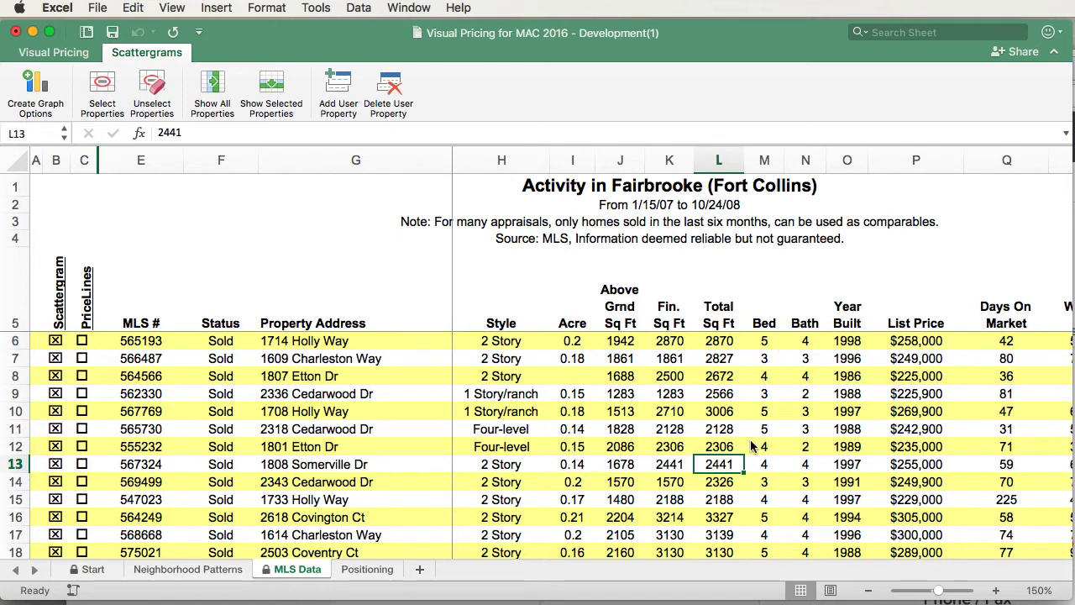
Sort the properties by Style and unselect the marked 1 Story/ranch homes in the Scattergram column.
click(498, 328)
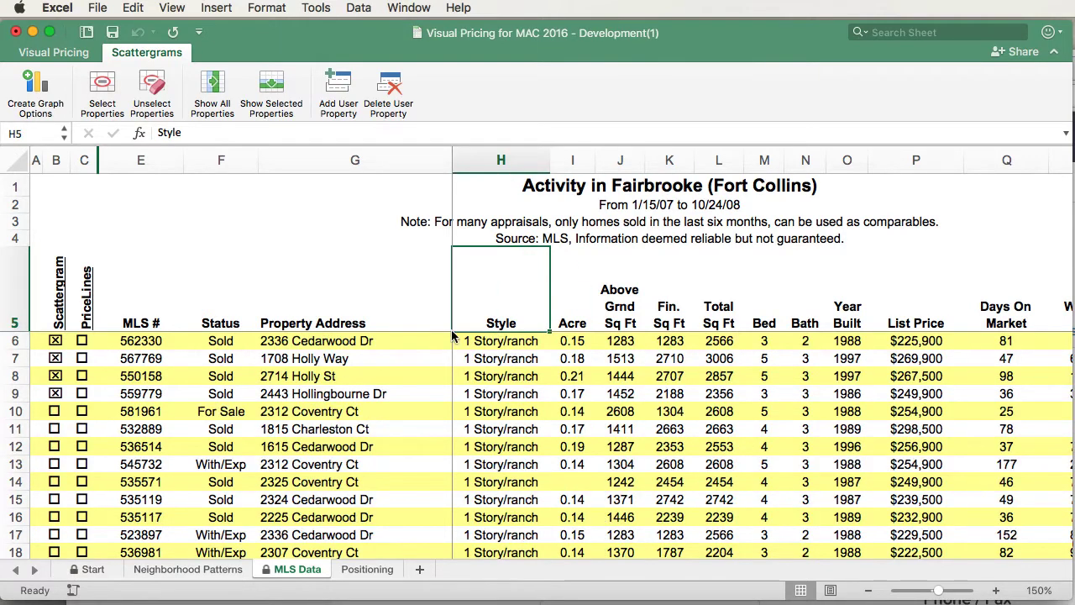
drag(54, 341, 55, 412)
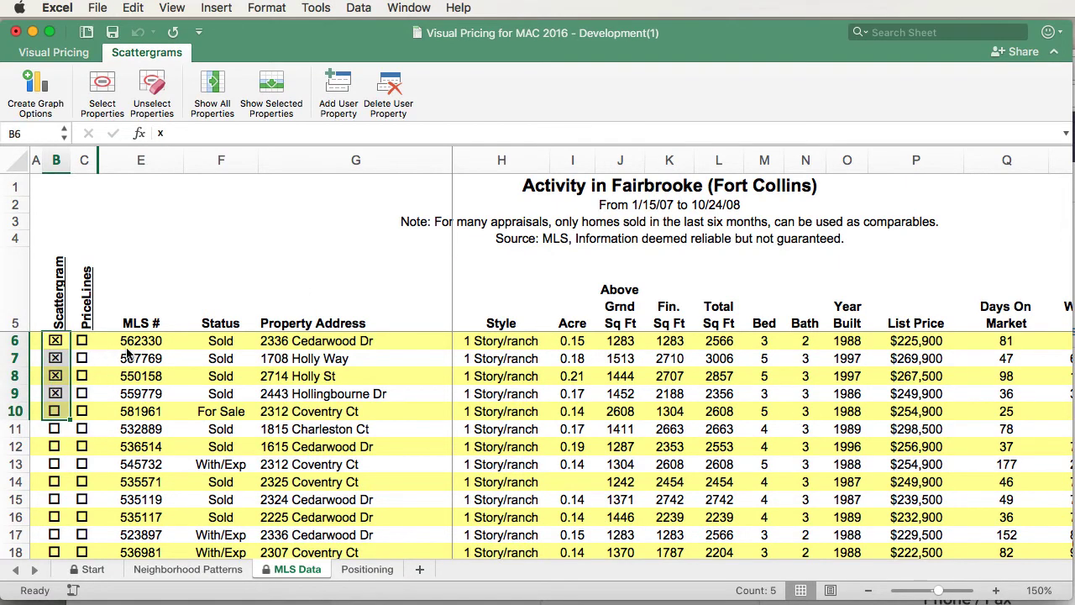
click(152, 91)
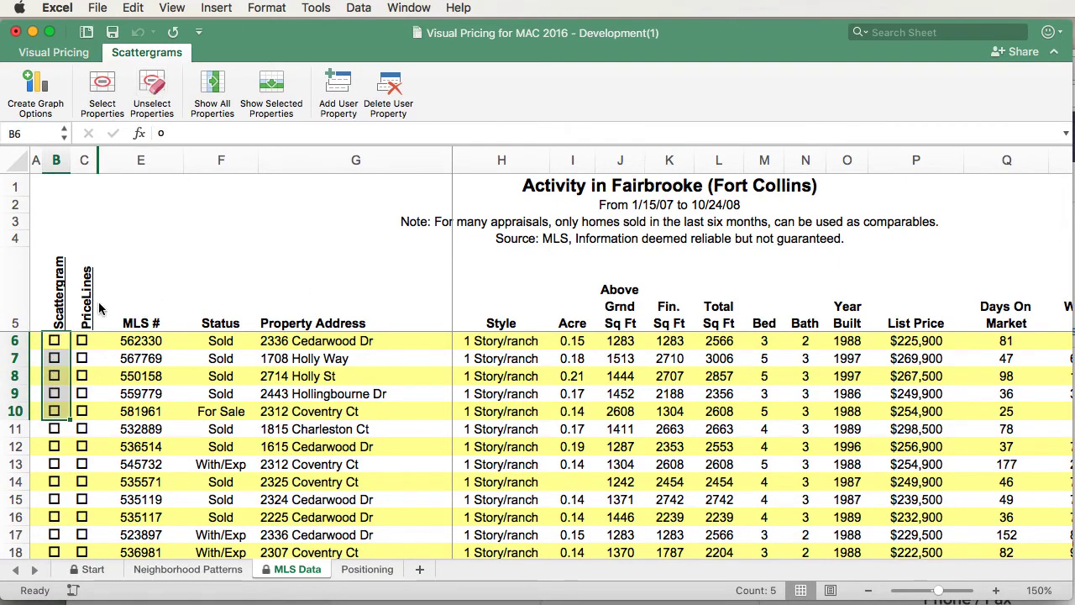
Sort the properties by the Scattergram column and unselect the two marked Four-level homes.
click(59, 315)
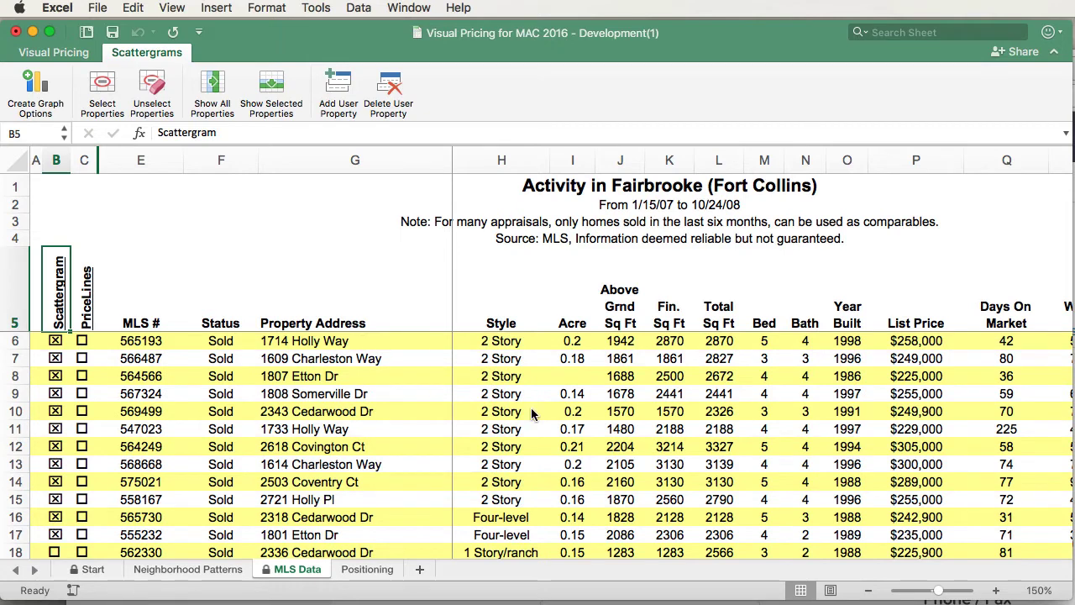
drag(55, 517, 56, 534)
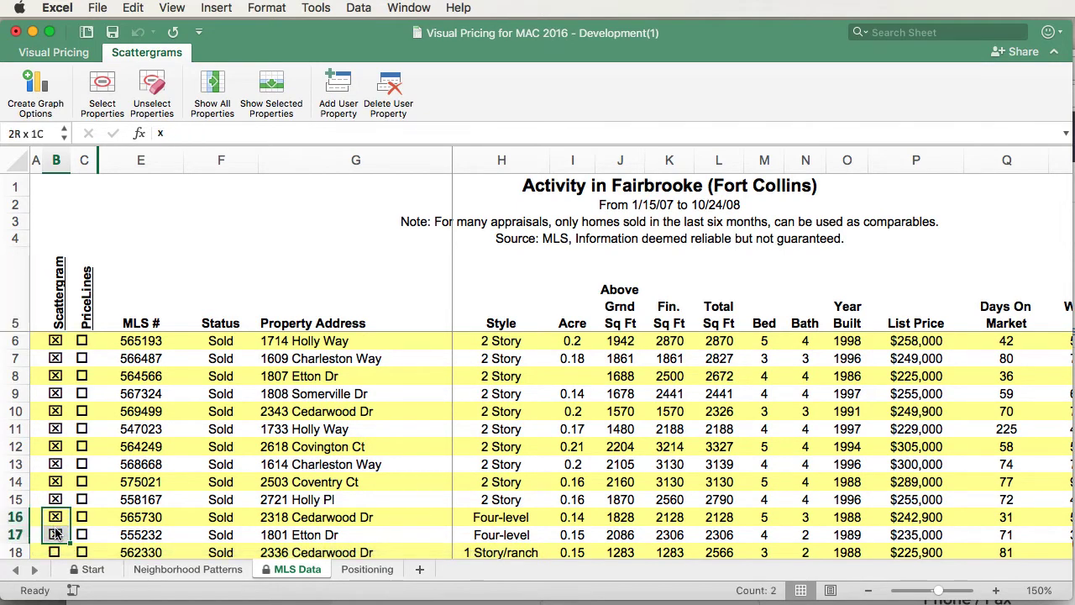
click(154, 95)
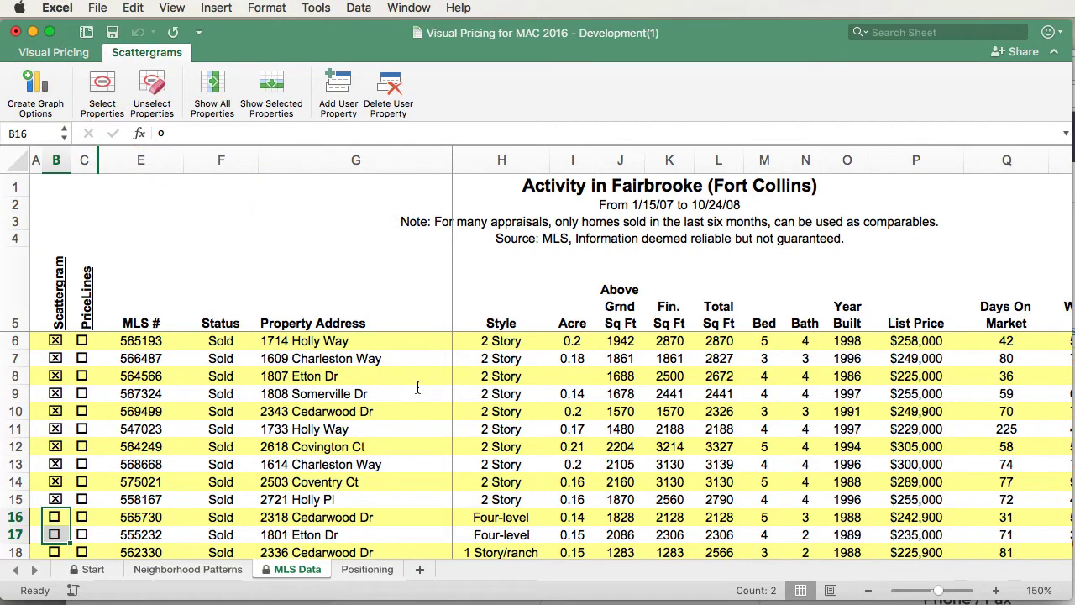
Create a Total Square Feet scattergram with the trend line and value boxes, and open its PSGram sheet.
click(36, 84)
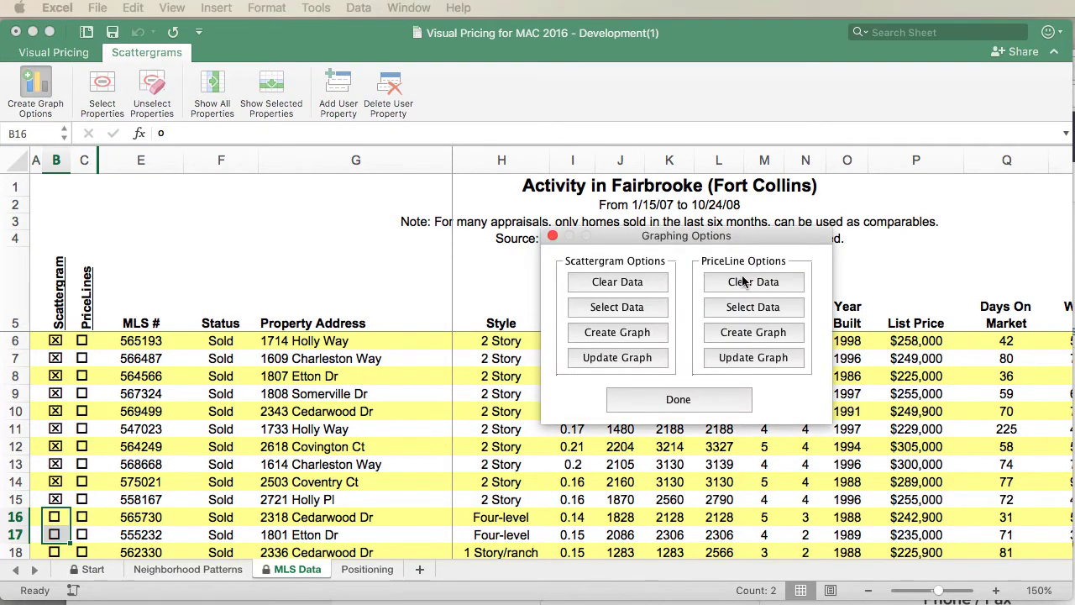
click(630, 332)
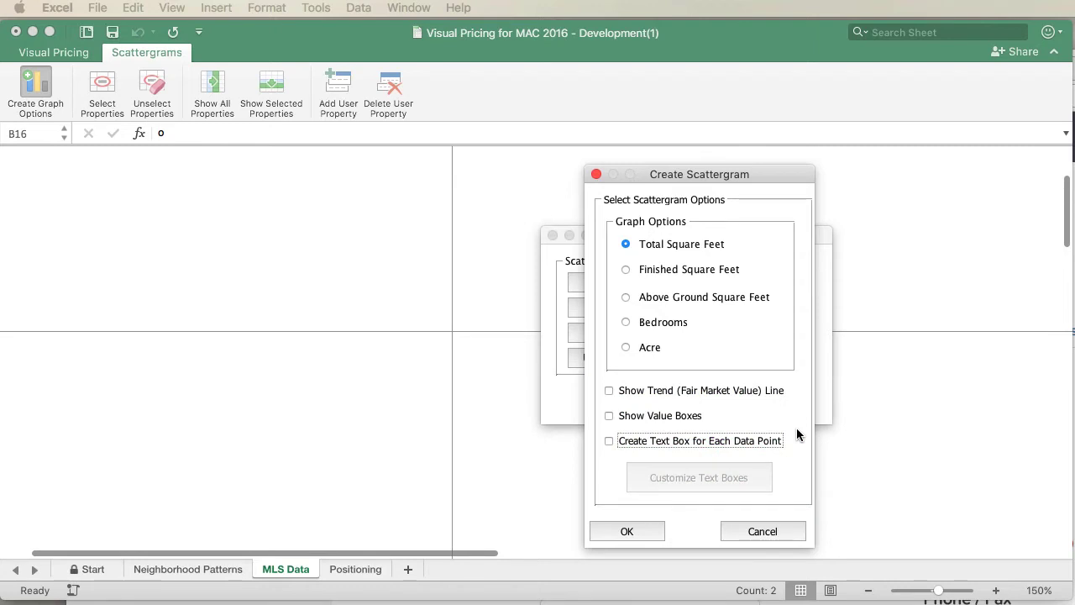
click(608, 393)
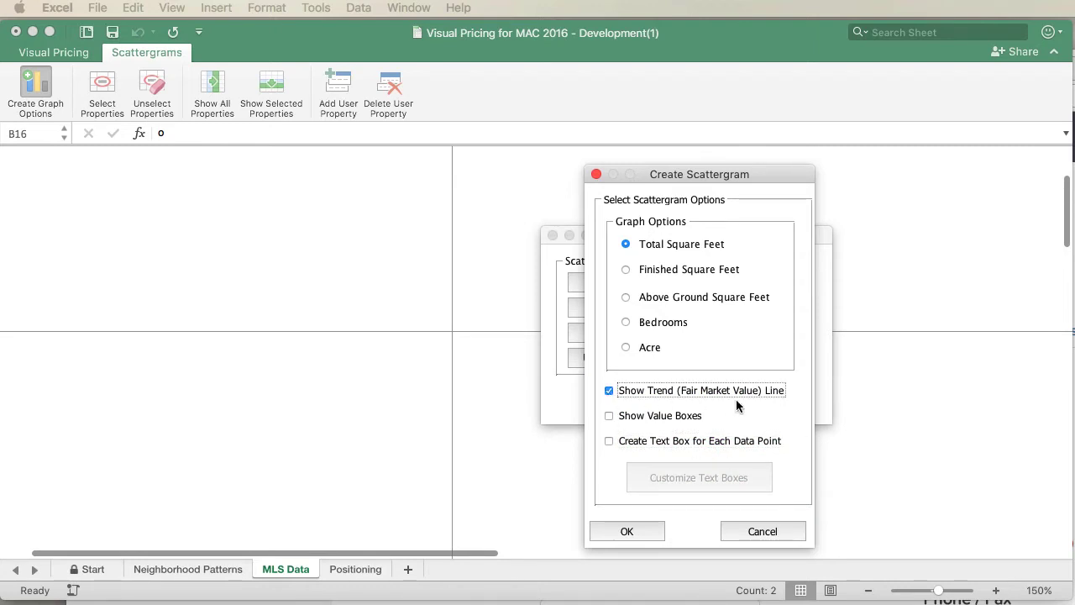
click(789, 412)
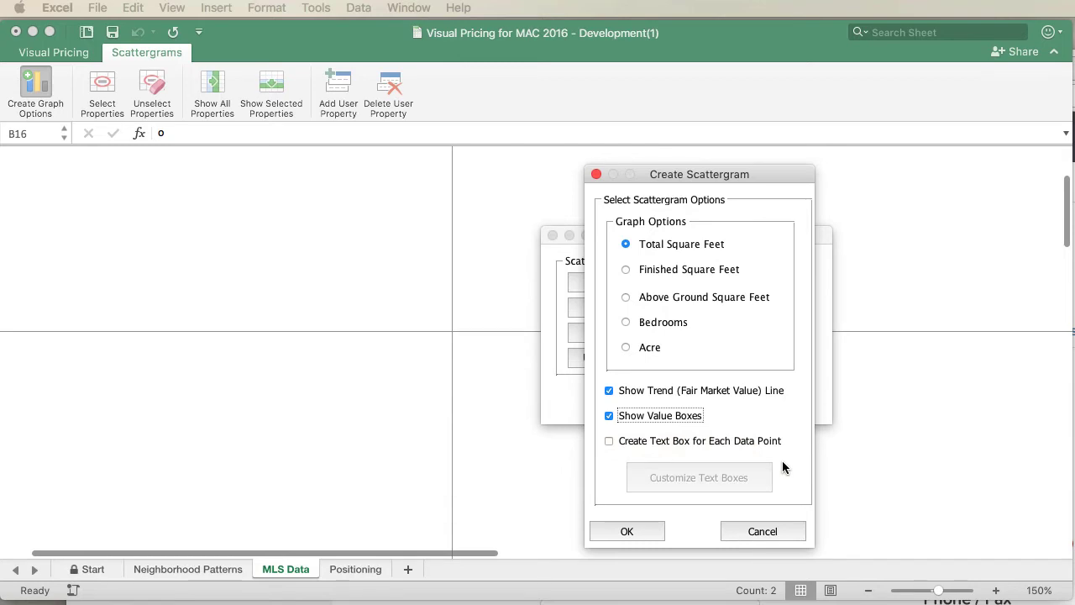
click(641, 526)
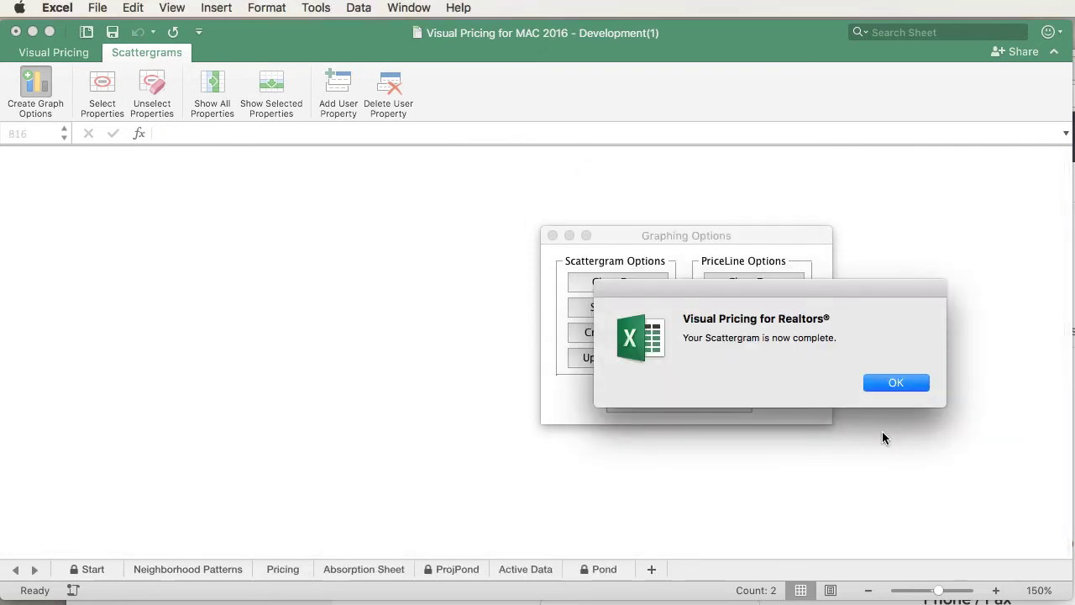
click(888, 386)
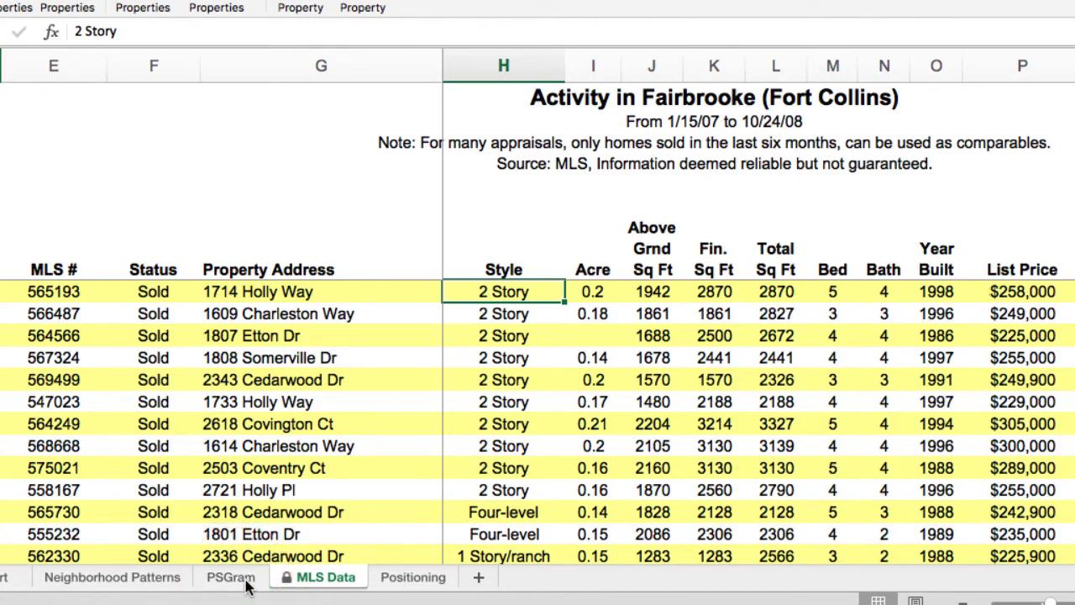
click(231, 577)
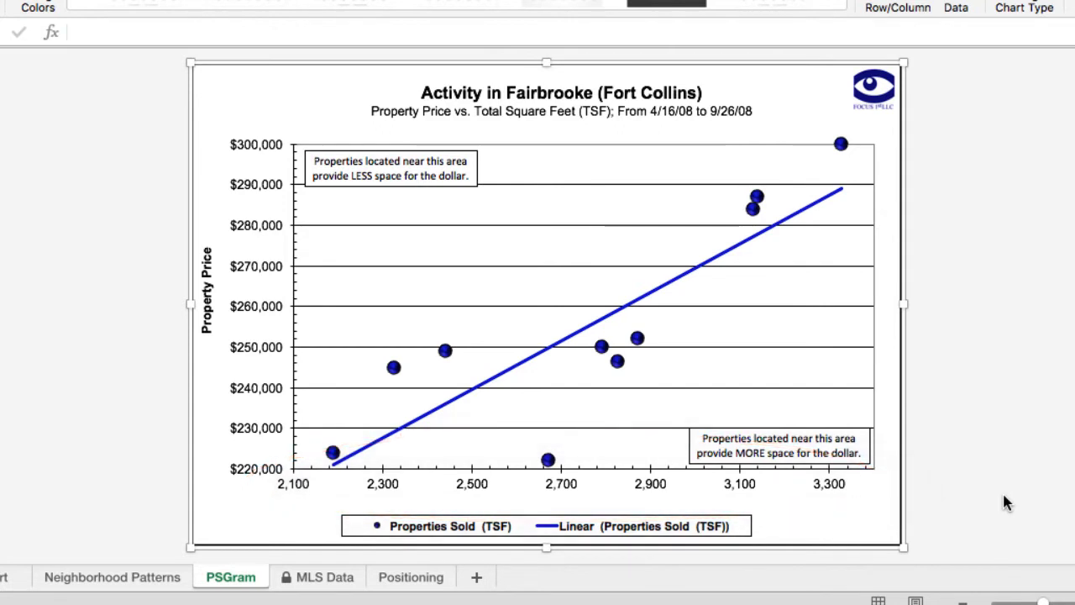
mouse_move(447, 351)
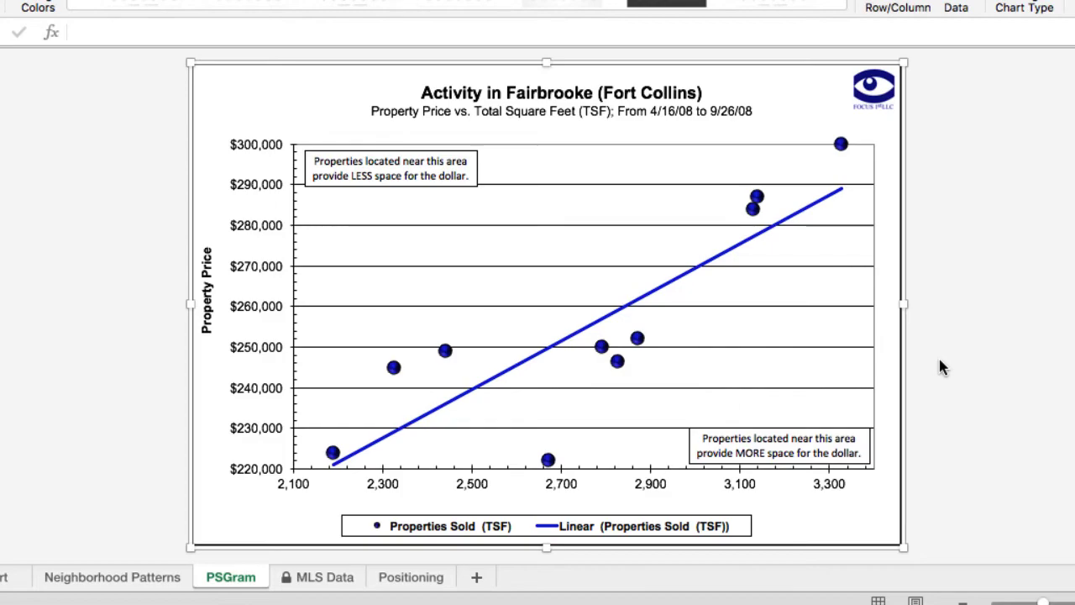
Set up a new scattergram without value boxes but with data-point text boxes showing Address, Finished Sq Ft, Total Sq Ft, Bedrooms, Bathrooms and Year Built.
click(325, 578)
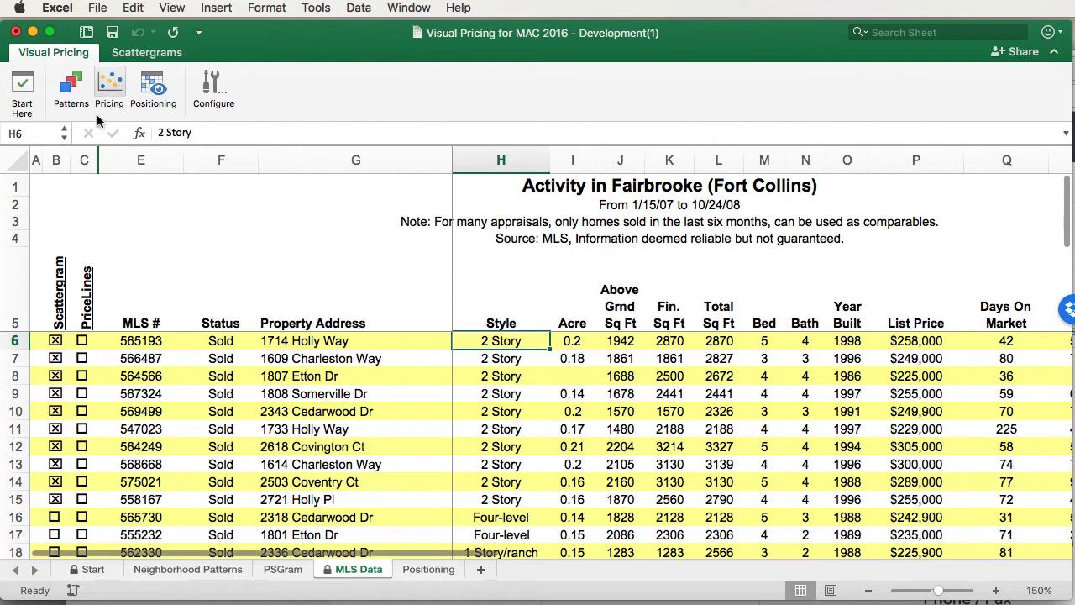
click(135, 53)
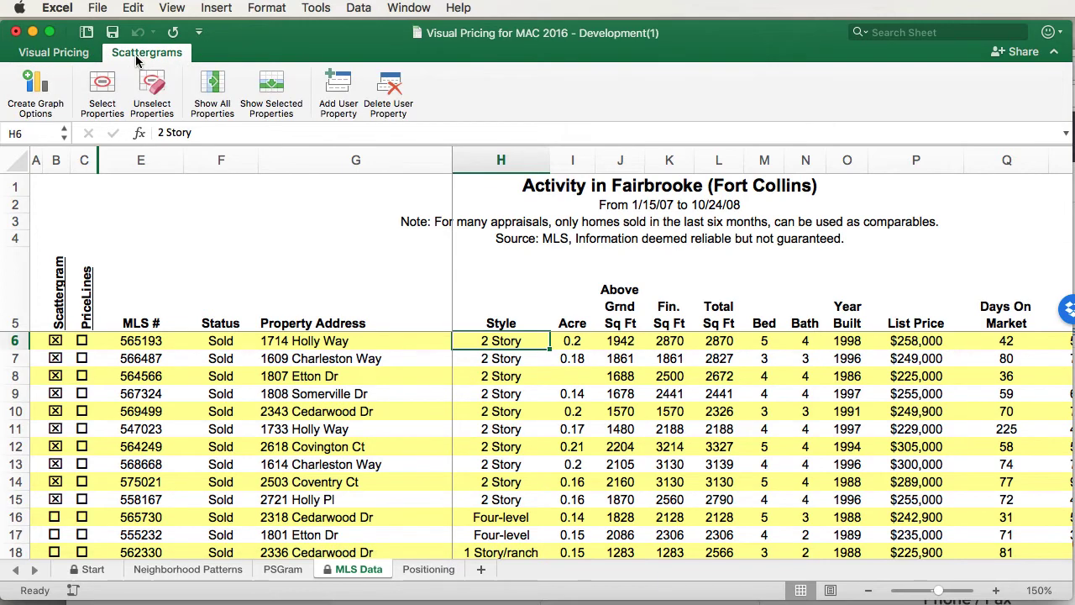
click(35, 84)
click(646, 344)
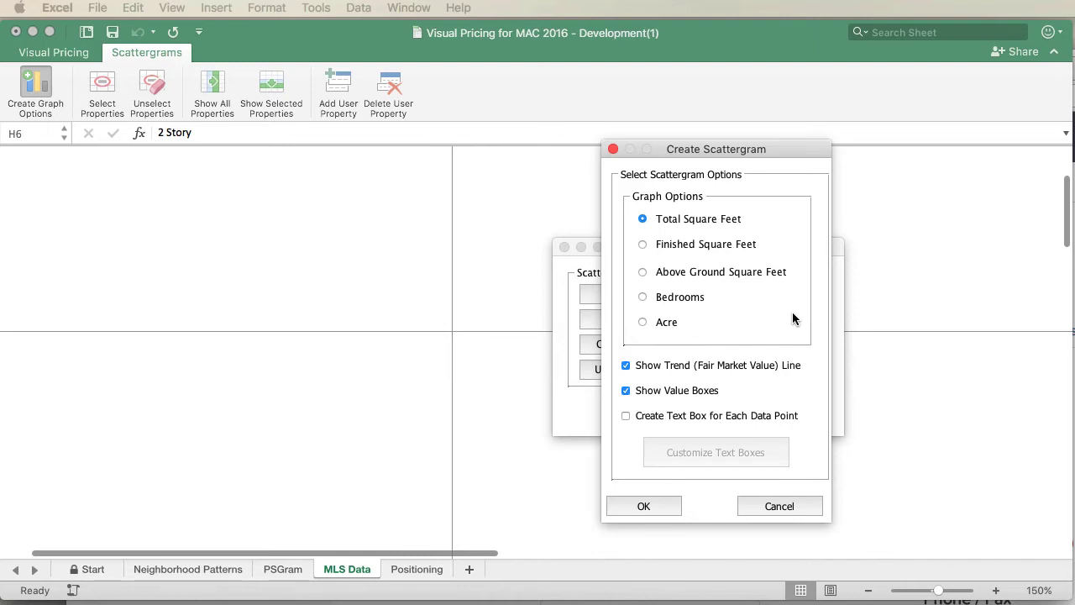
click(626, 391)
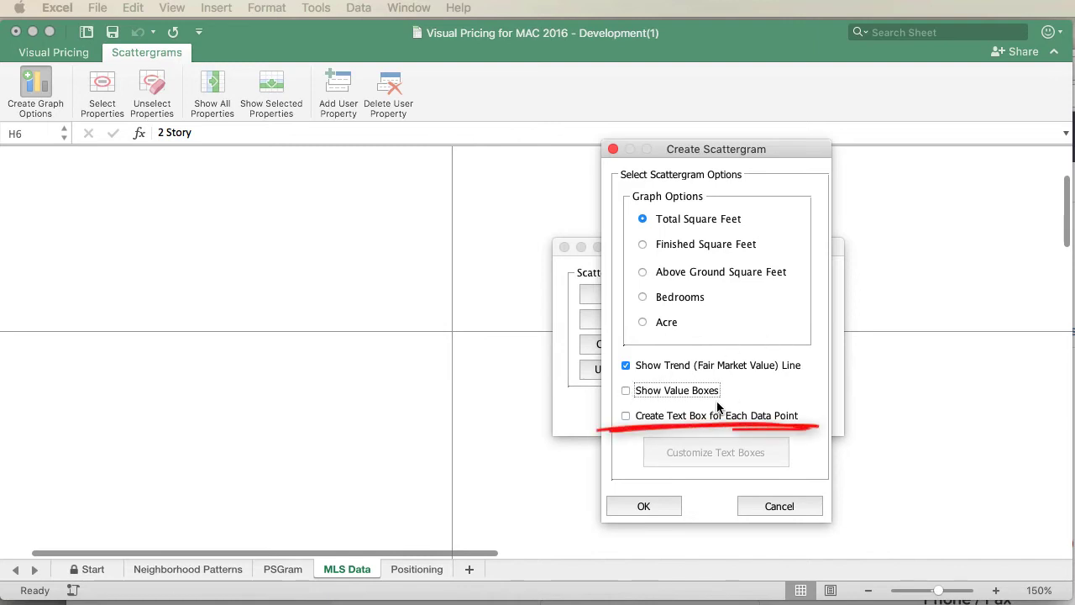
click(626, 416)
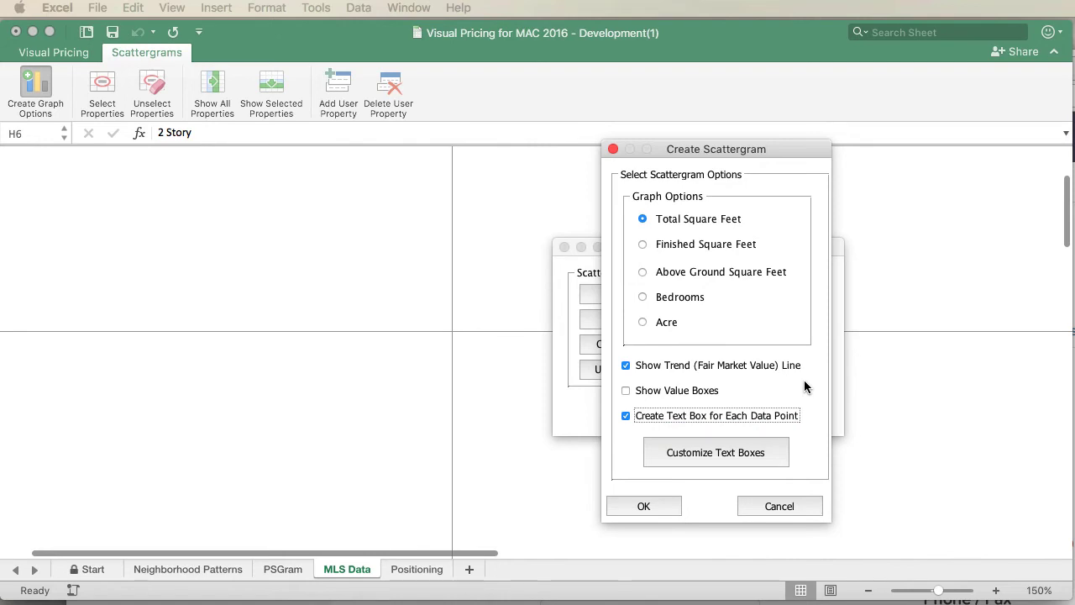
click(765, 455)
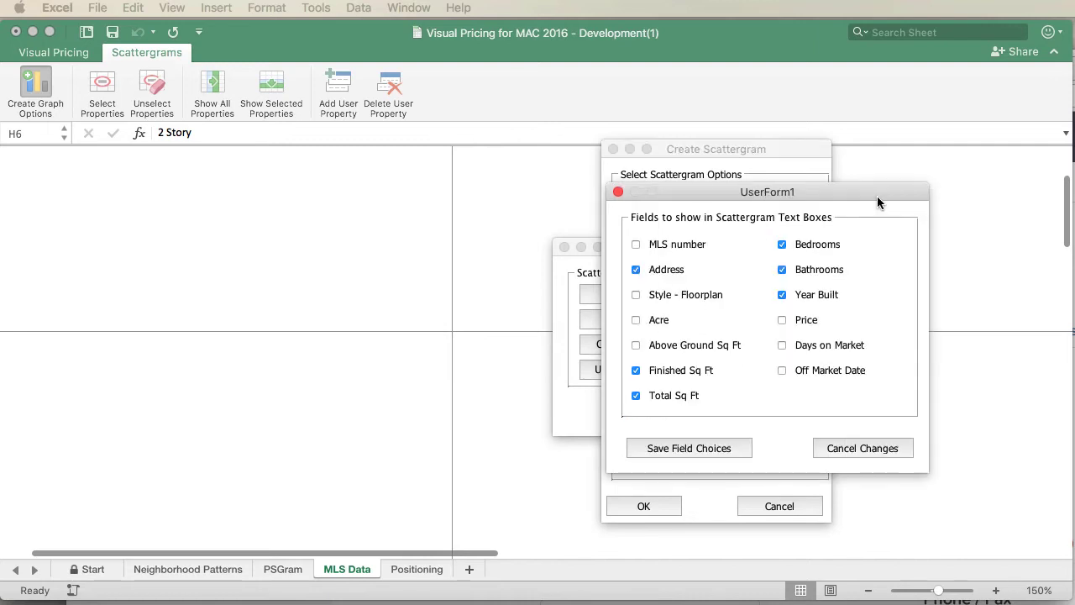
click(724, 449)
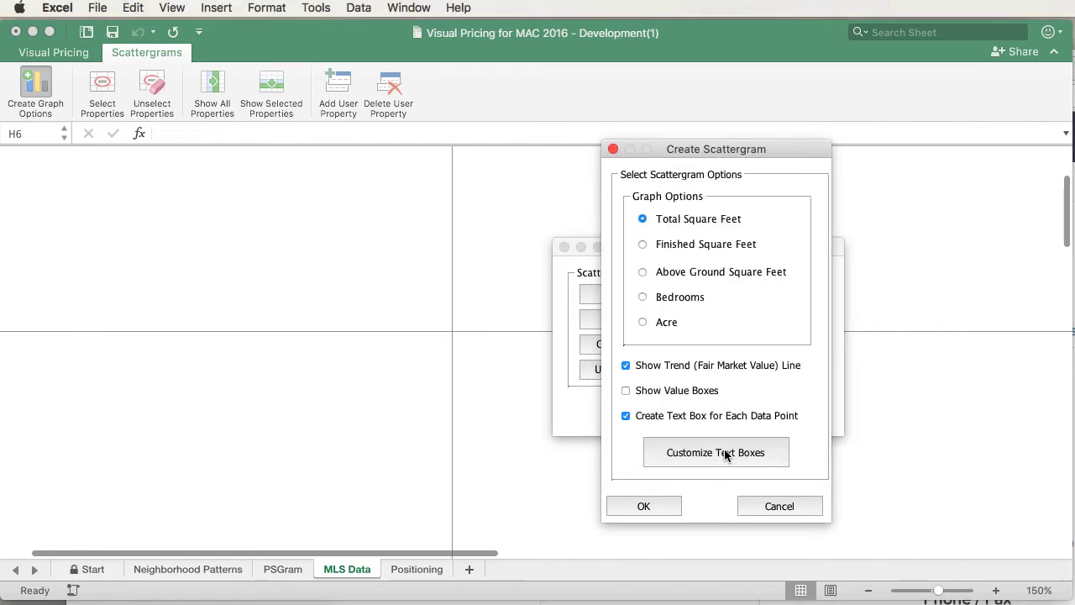
Create the scattergram, keeping both it and the existing chart, and open the PSGram (1) sheet.
click(662, 504)
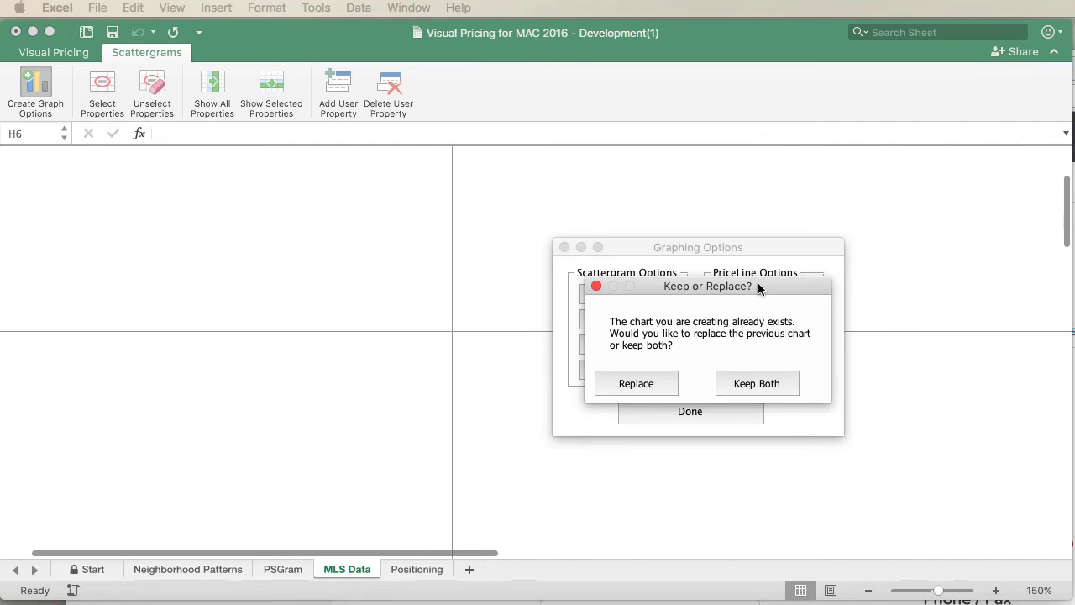
click(772, 390)
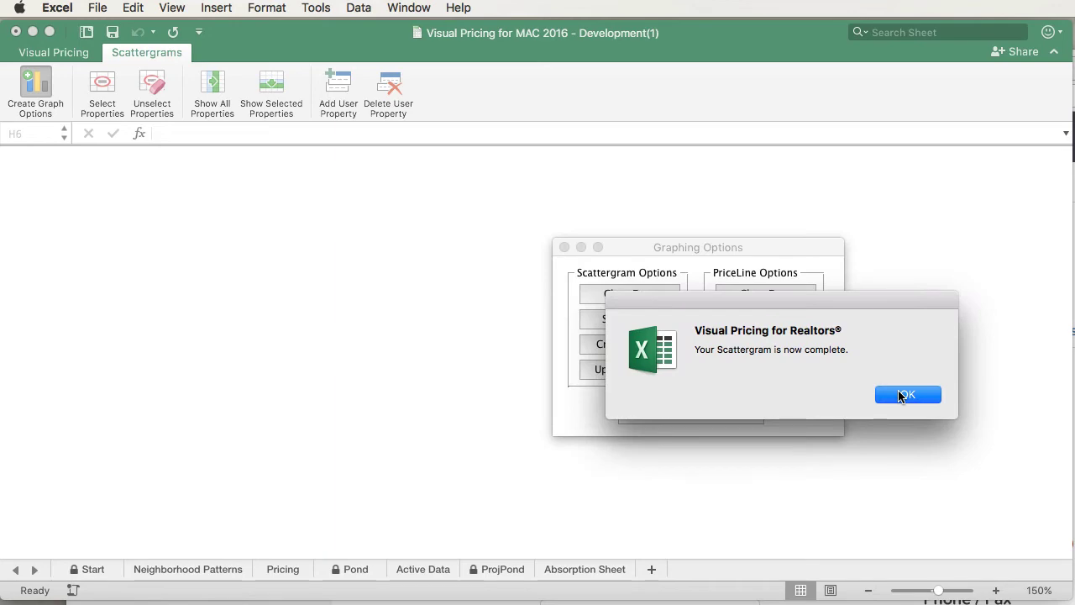
click(908, 394)
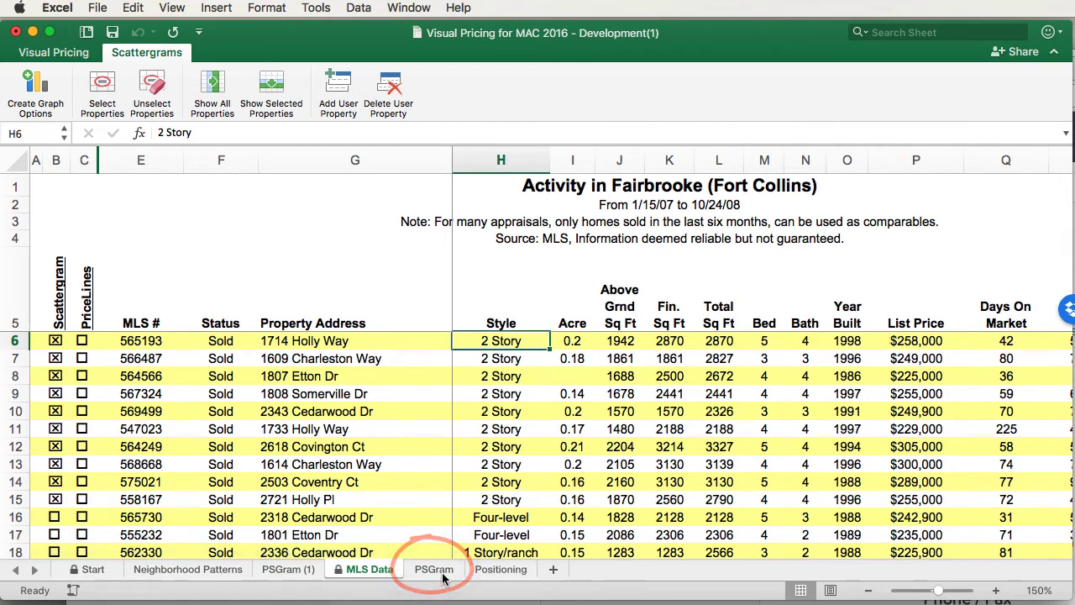
click(293, 574)
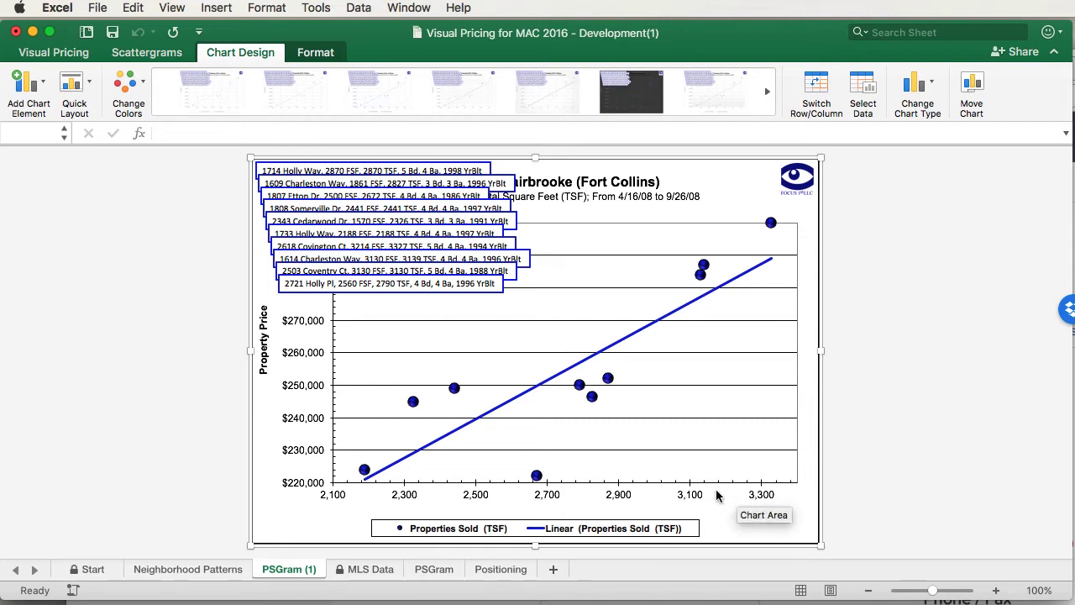
mouse_move(540, 476)
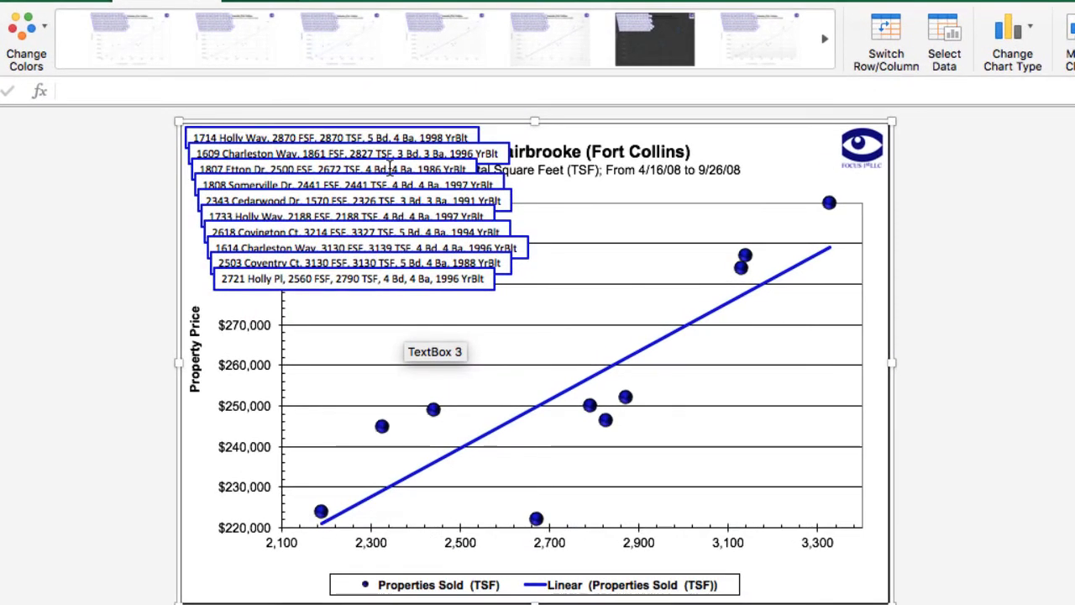
Move the 2672 TSF home's text box beside its data point near $220,000 and add a second line reading "Needs TLC, Foreclosure.".
click(389, 165)
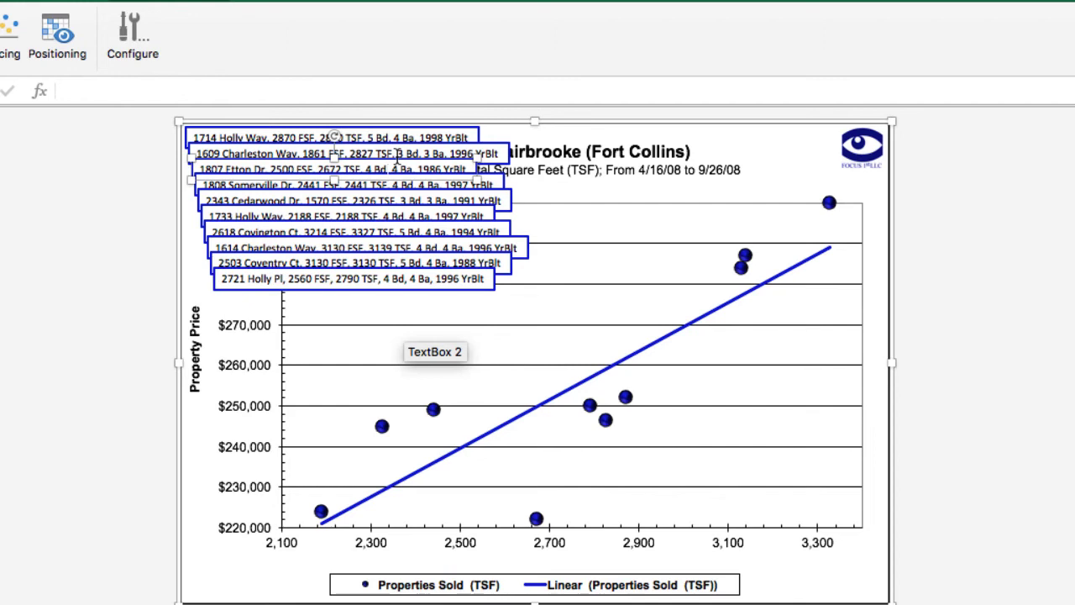
drag(397, 156, 757, 499)
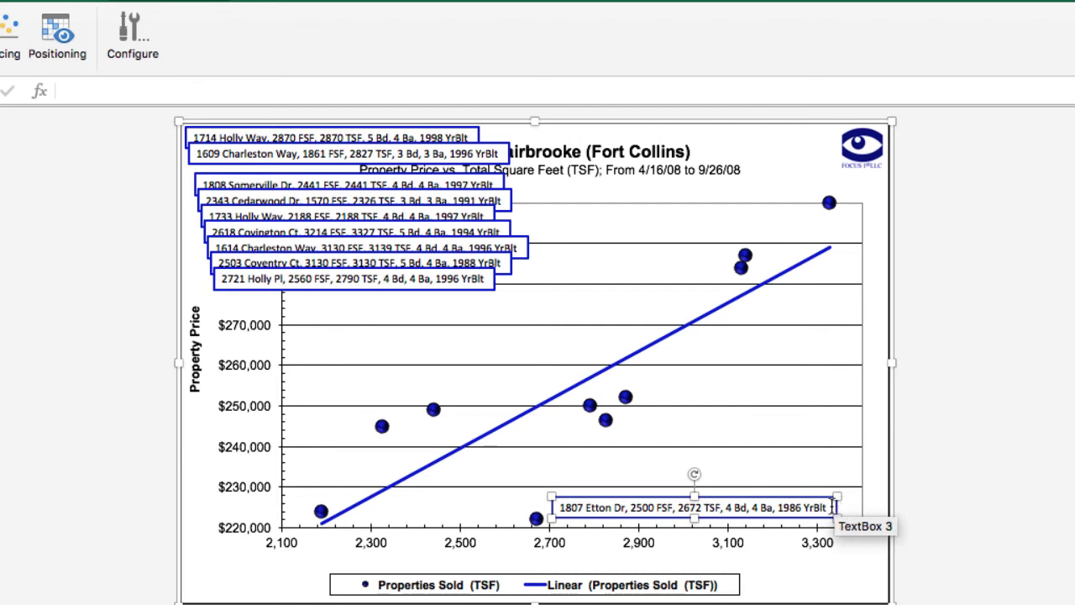
click(840, 503)
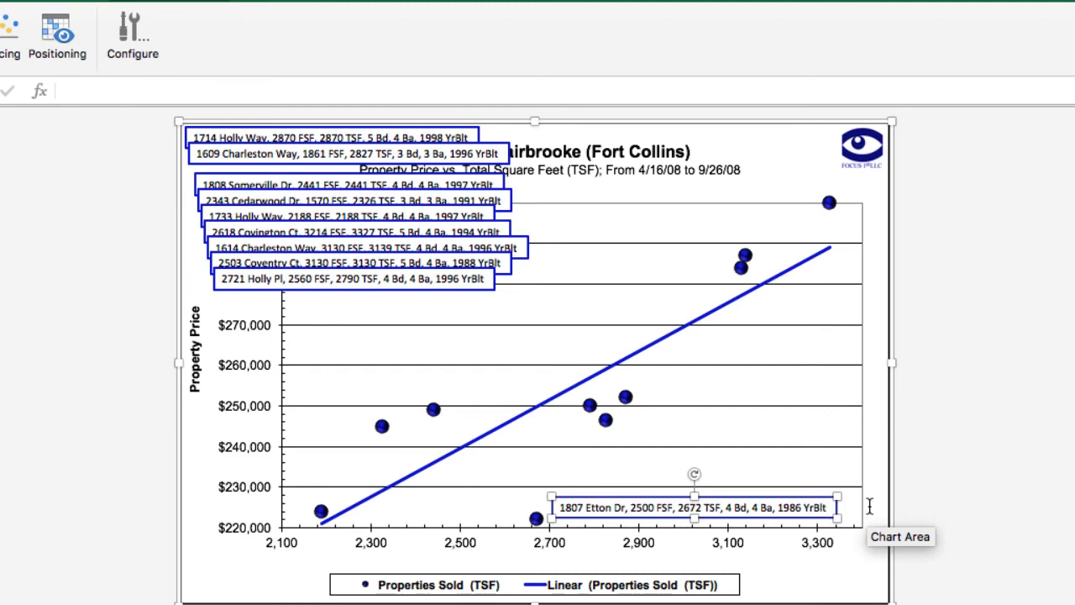
key(Return)
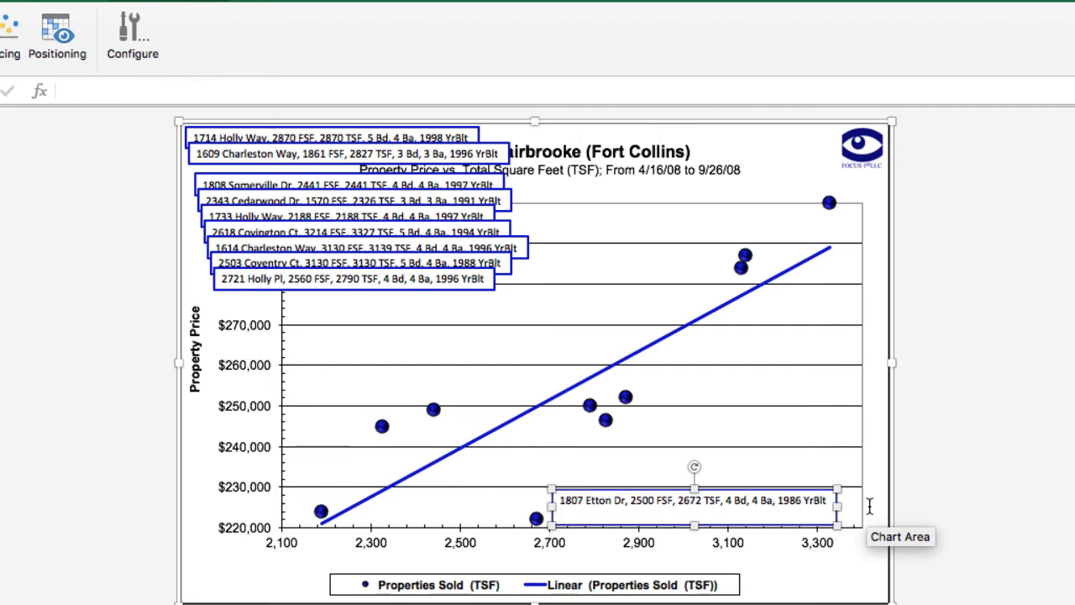
text(Needs TLC, Foreclosure.)
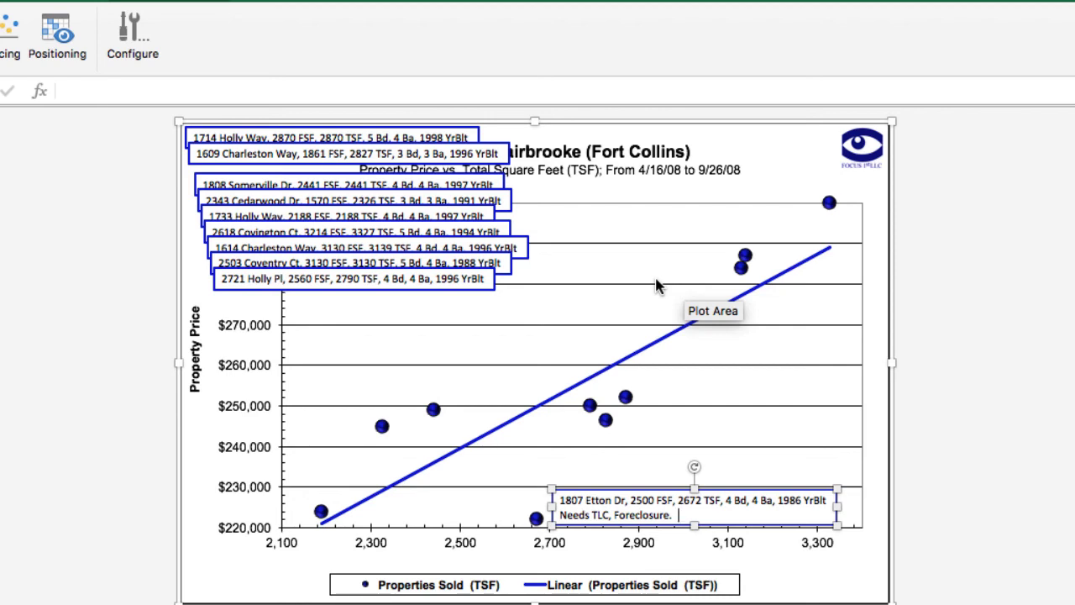
Delete the six lowest text boxes in the stack together, from the 2326 TSF home down to the 2790 TSF home.
click(466, 279)
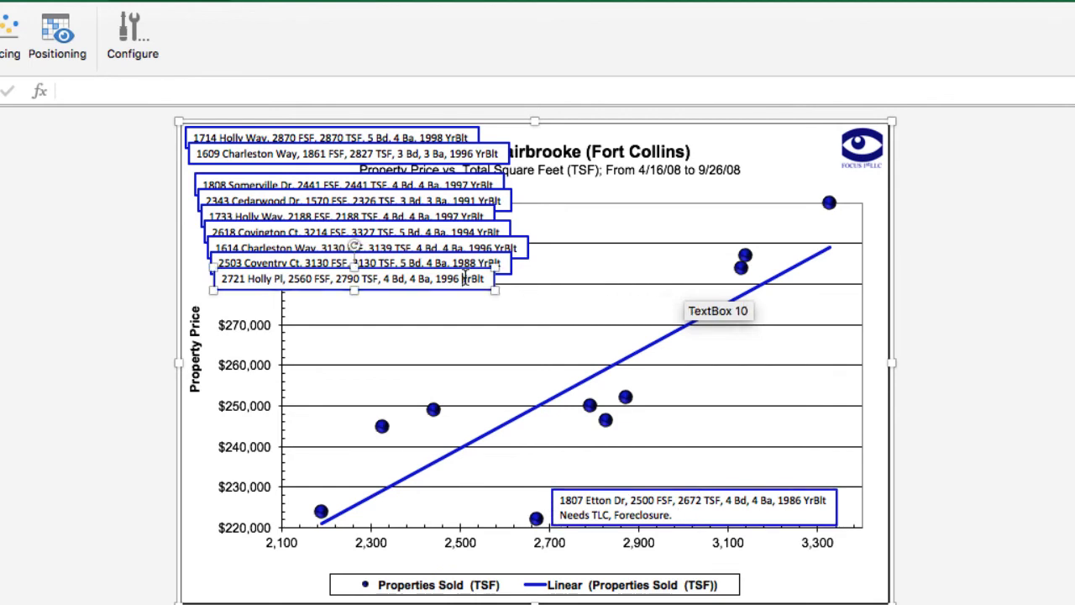
shift+click(514, 242)
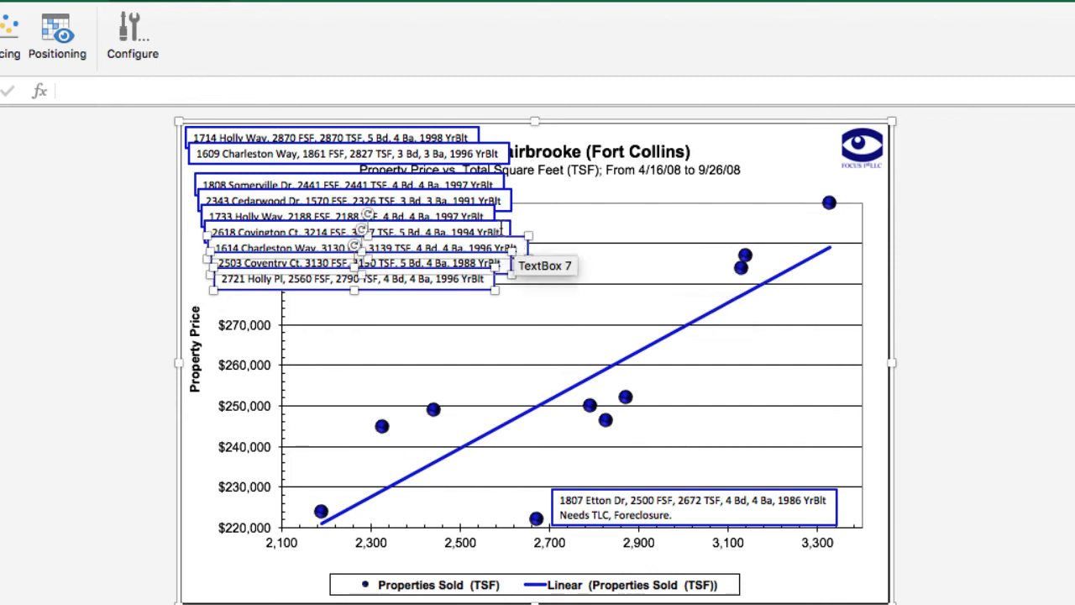
shift+click(494, 218)
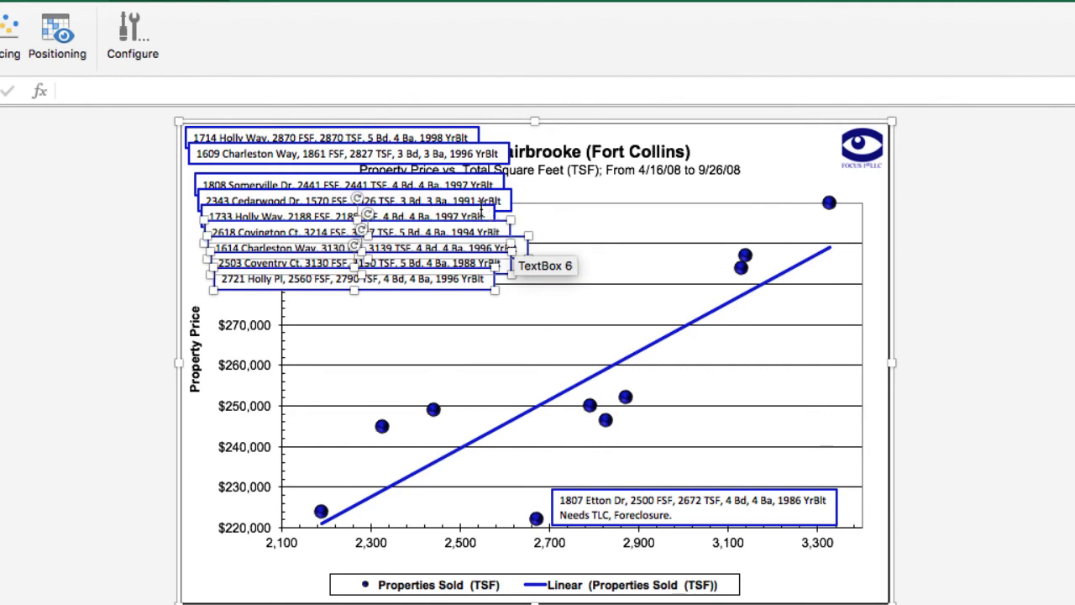
shift+click(482, 207)
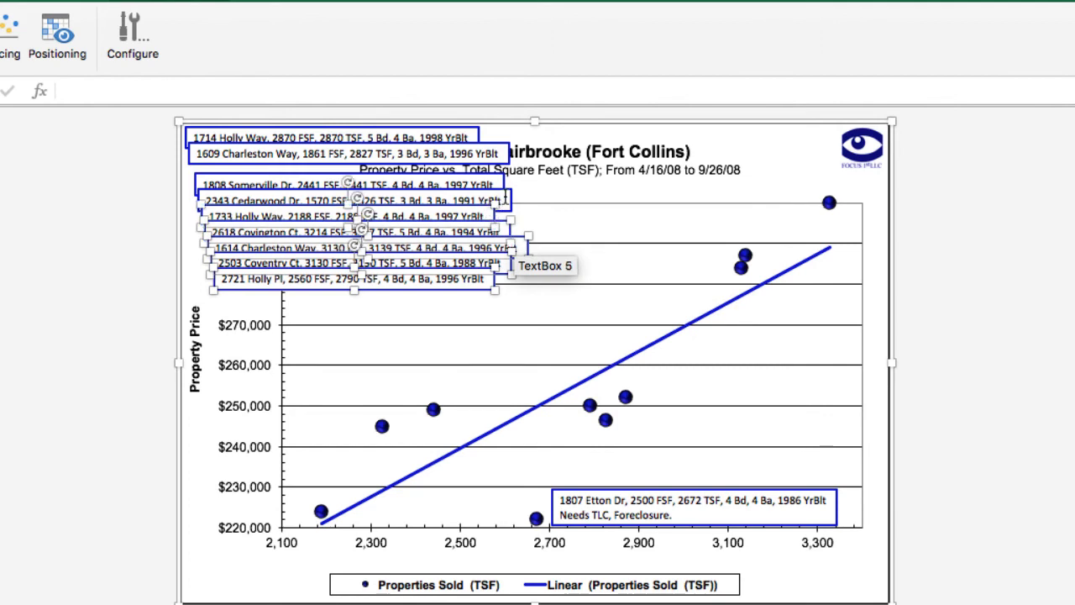
shift+click(503, 191)
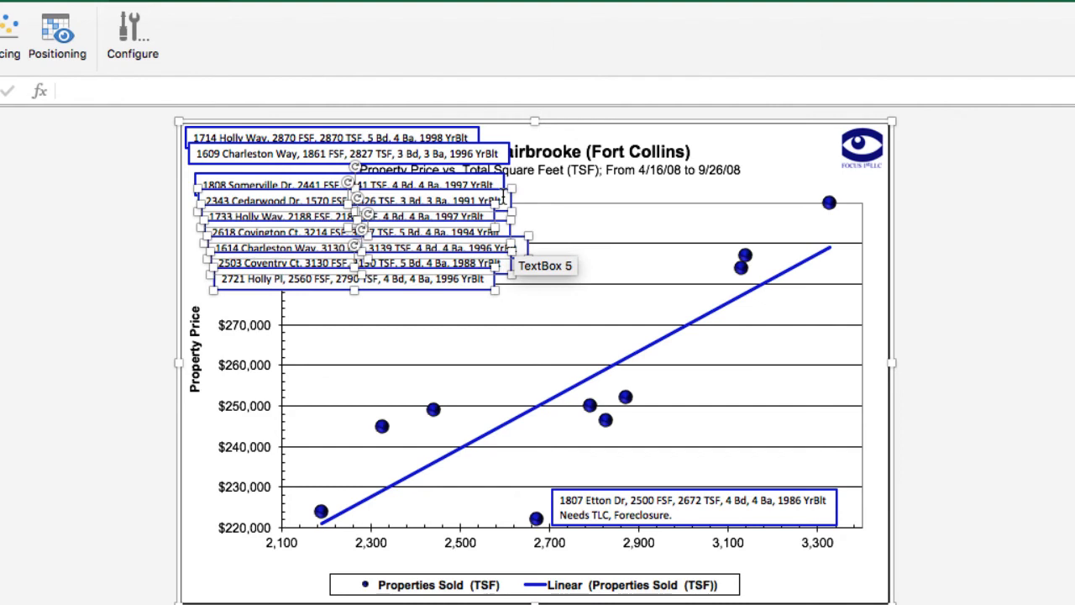
key(Delete)
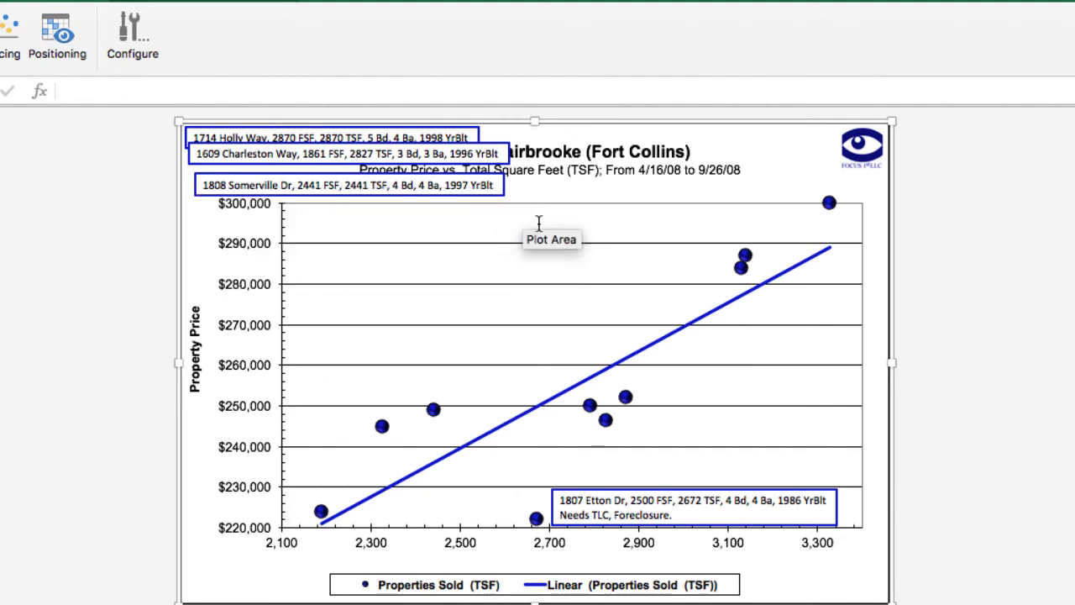
Delete the remaining 2441 TSF text box just above the plot area.
click(472, 185)
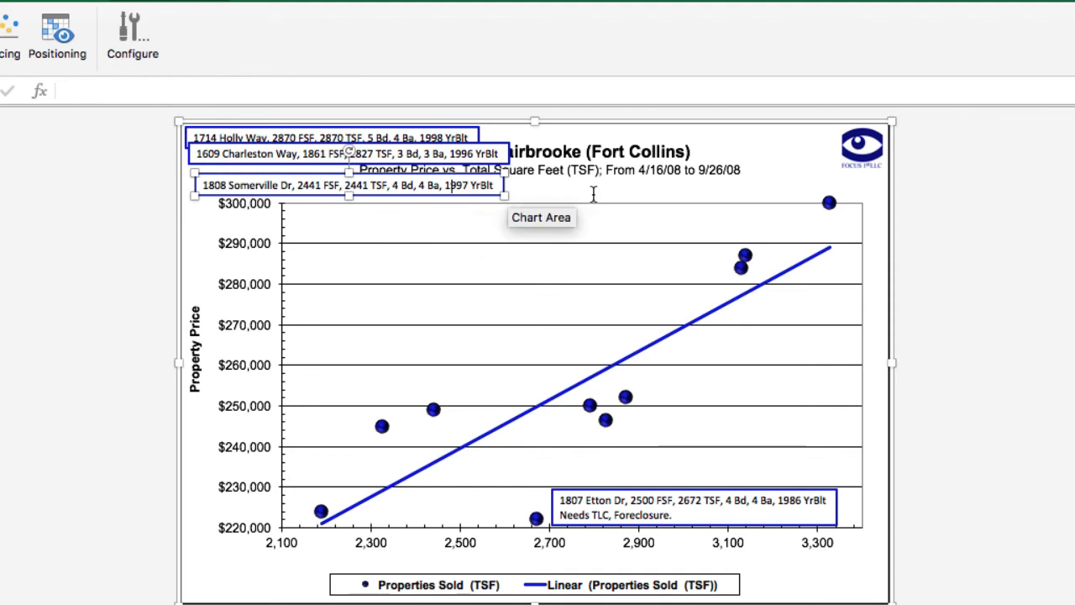
key(BackSpace)
key(BackSpace)
key(BackSpace)
key(BackSpace)
key(BackSpace)
key(BackSpace)
key(BackSpace)
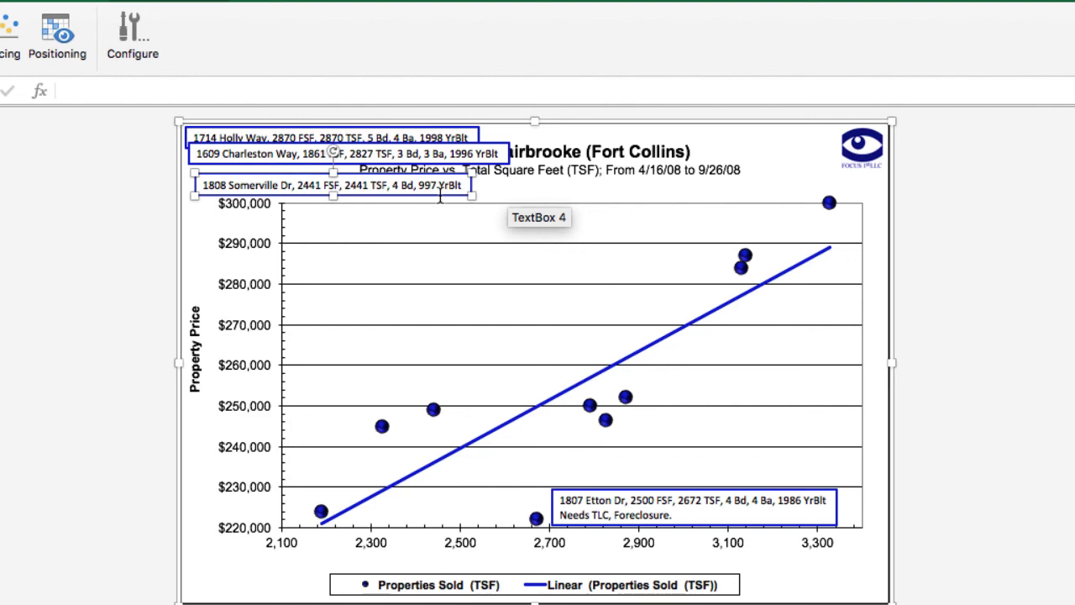
key(Escape)
key(Delete)
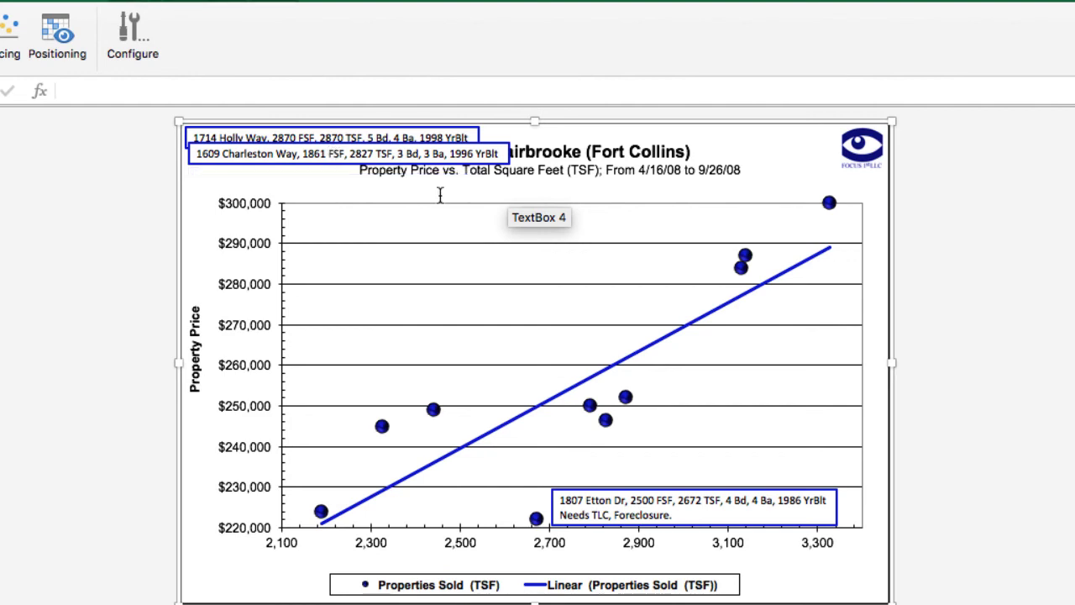